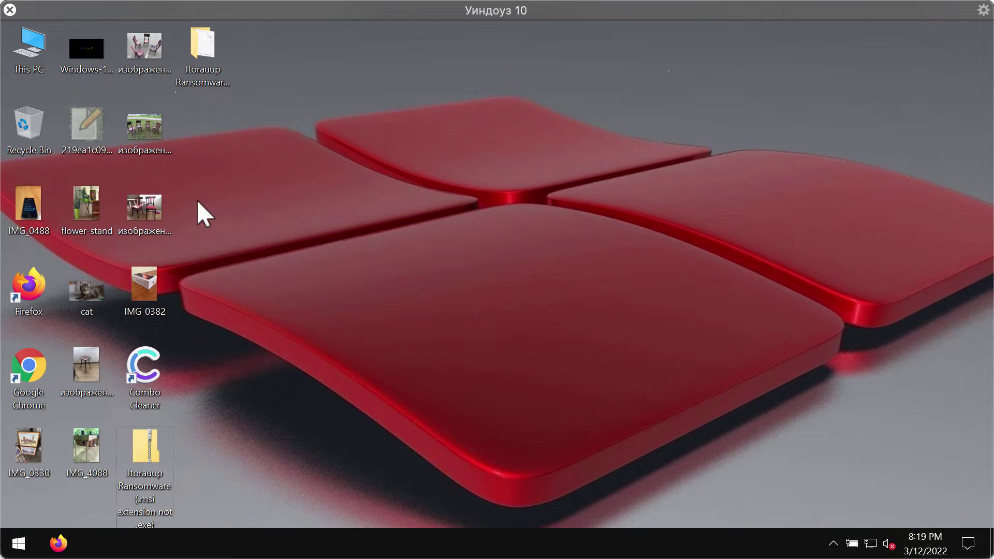
View the desktop photos изображение_viber_2021-10-01_21-37-16-221 and изображение_viber_2021-10-01_21-37-41-703, closing each one
left_click(151, 45)
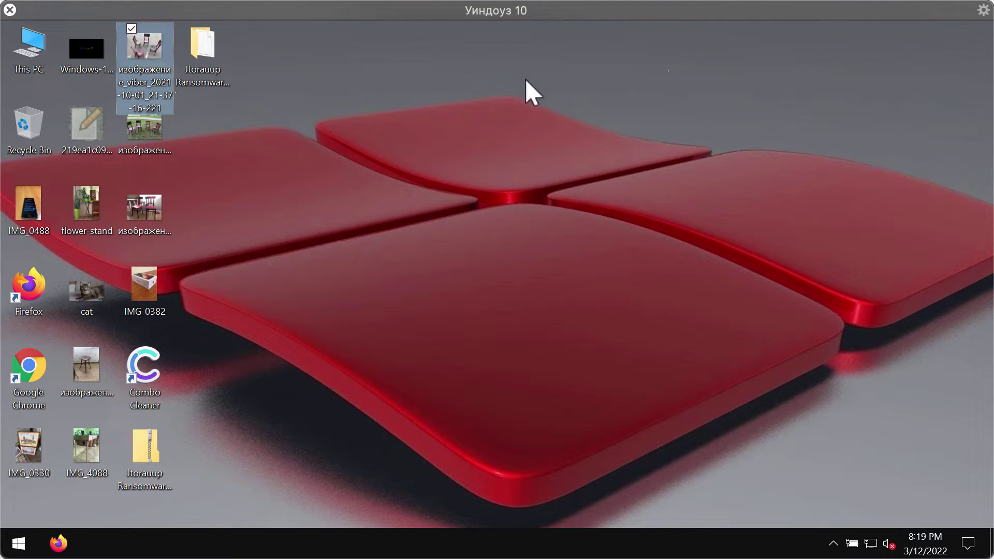
double_click(141, 74)
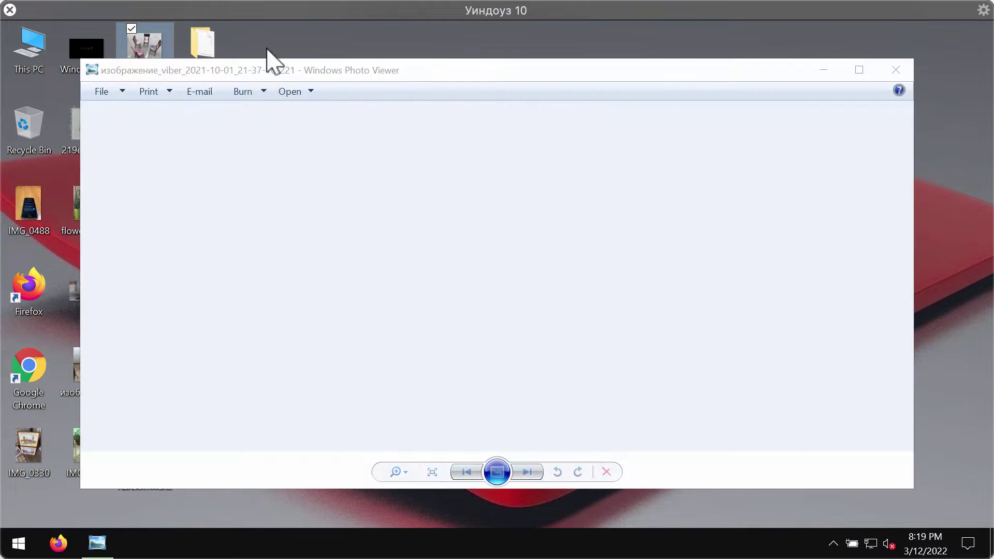
left_click(897, 74)
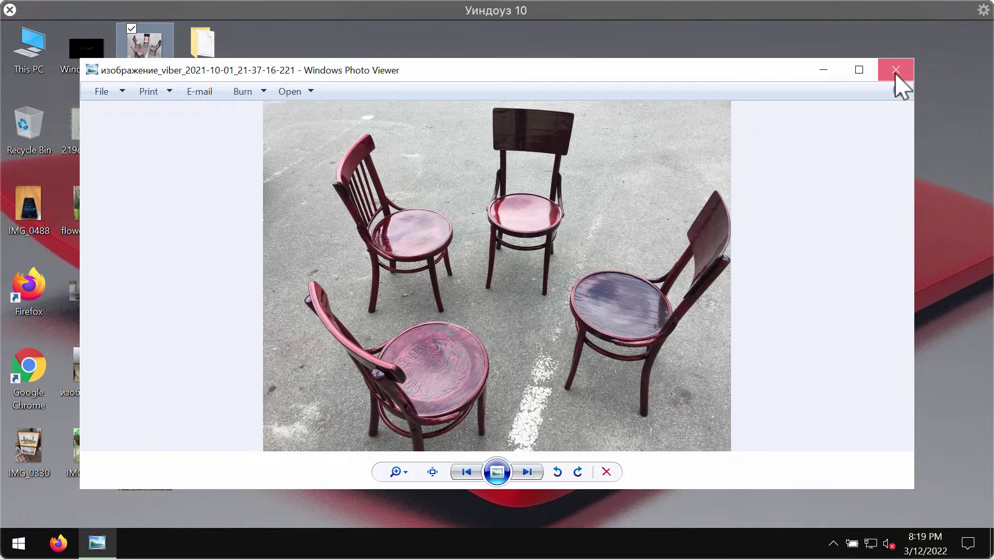
double_click(146, 141)
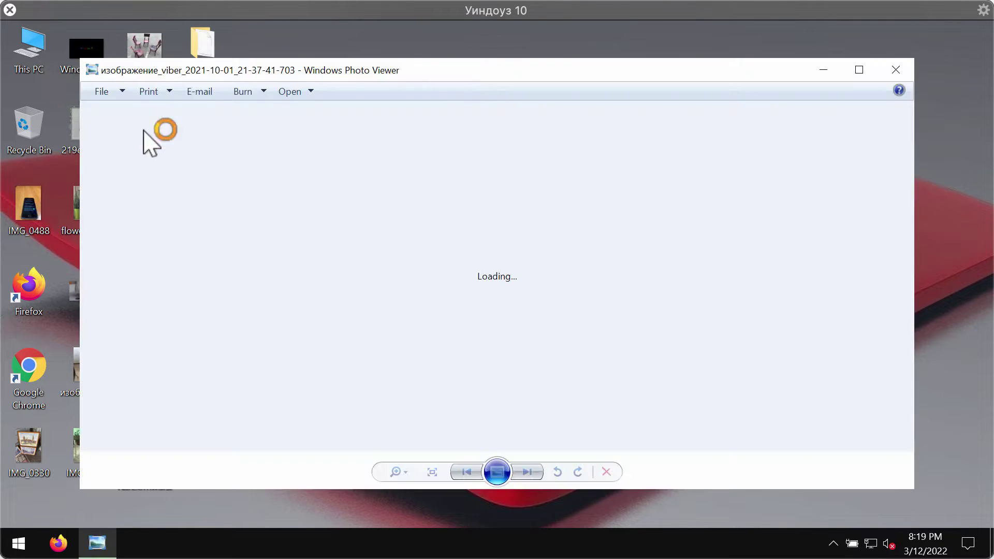
left_click(896, 73)
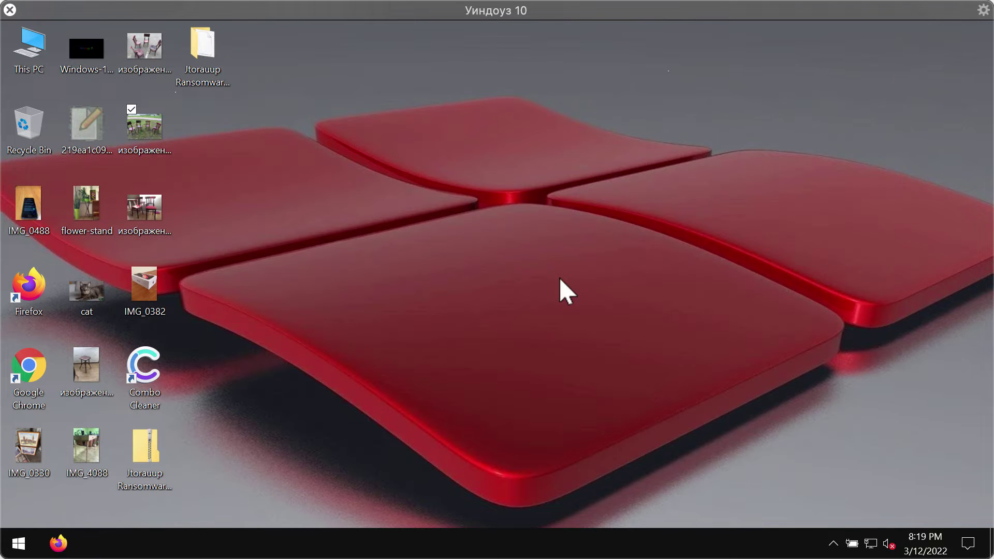
View the desktop photos IMG_0382 and IMG_4088, closing each one
double_click(147, 280)
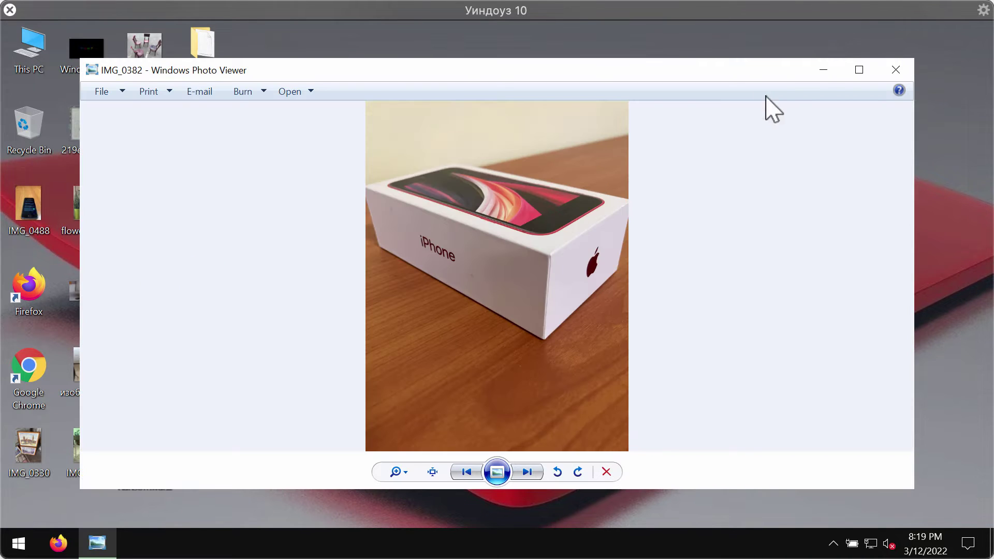
left_click(895, 69)
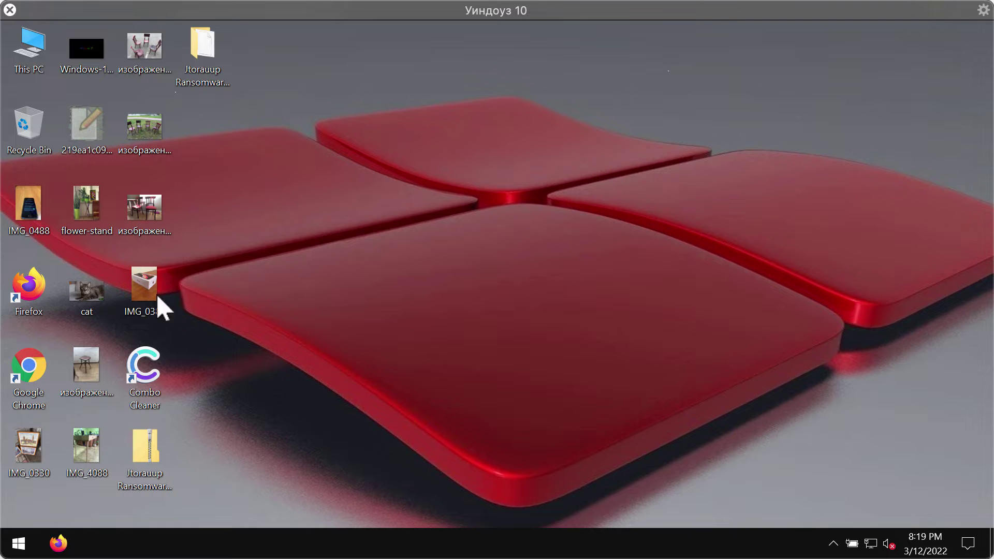
double_click(76, 453)
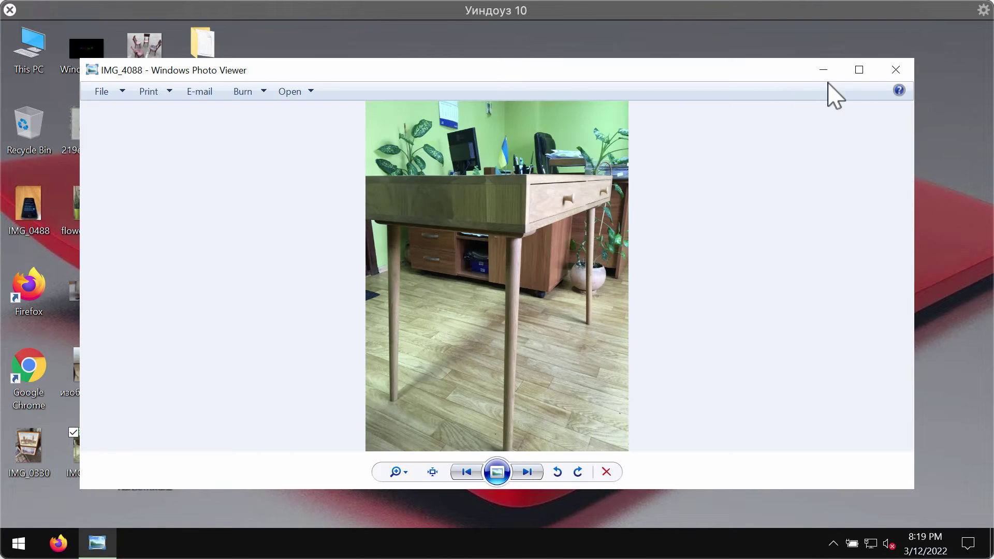
left_click(895, 69)
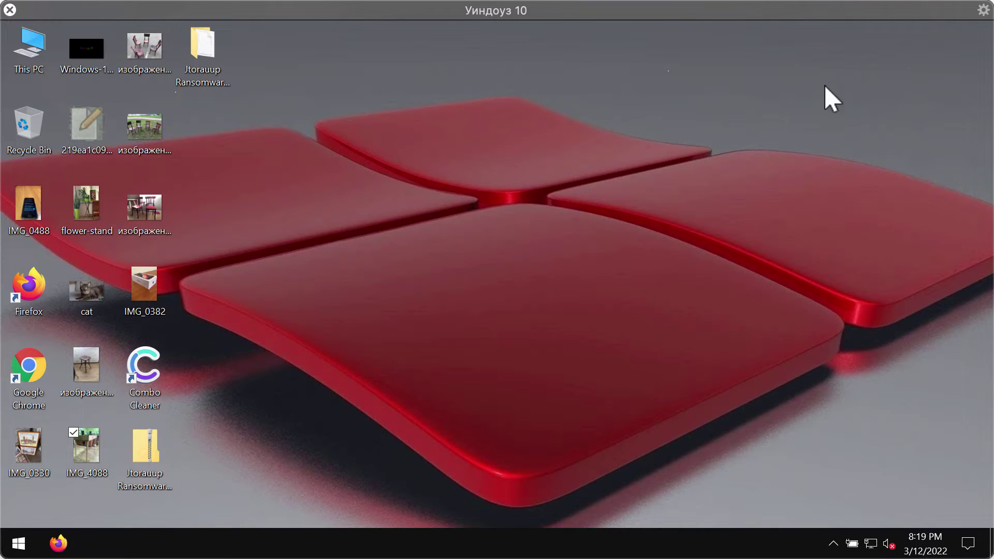
Run the Windows Installer package from the Jtorauup Ransomware desktop folder and close the folder window
double_click(194, 57)
double_click(423, 166)
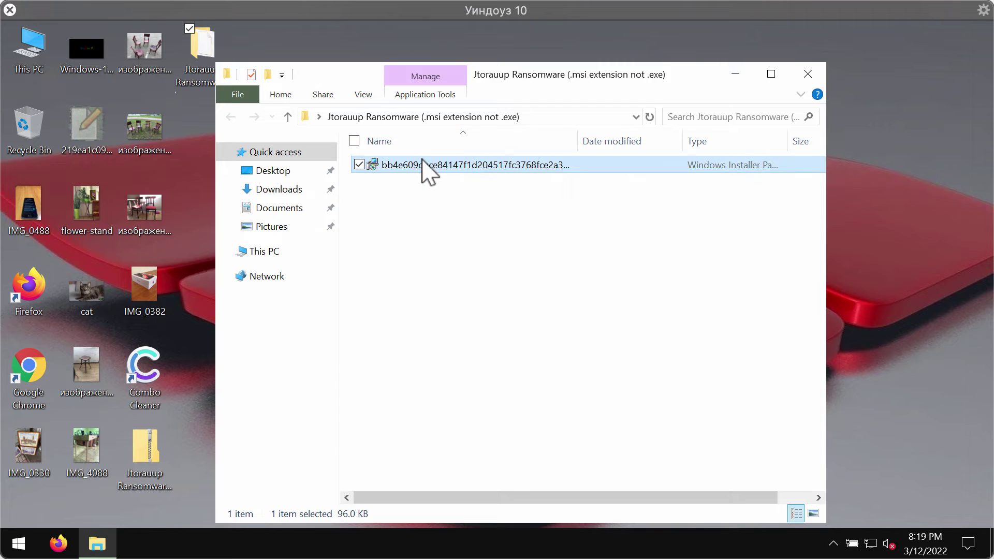
left_click(809, 74)
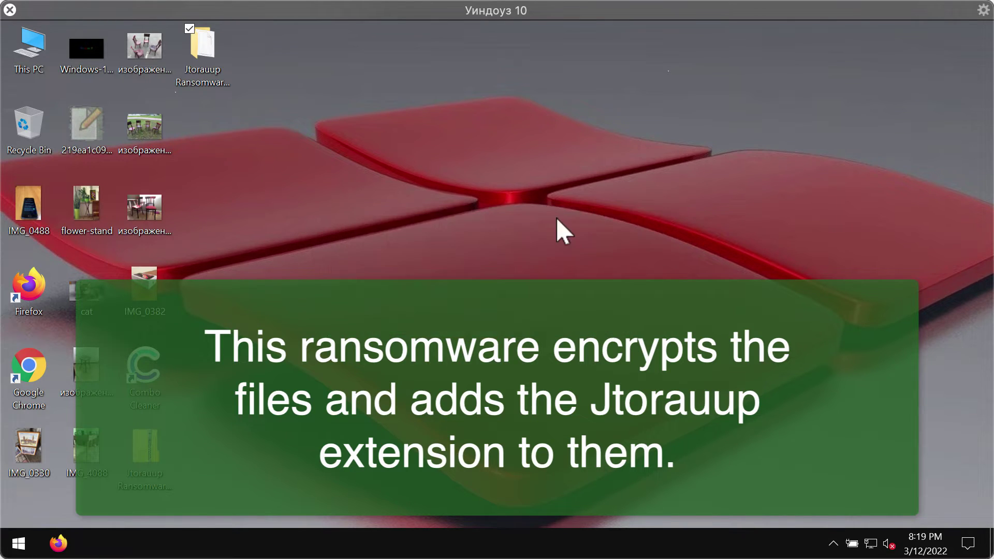
left_click(517, 129)
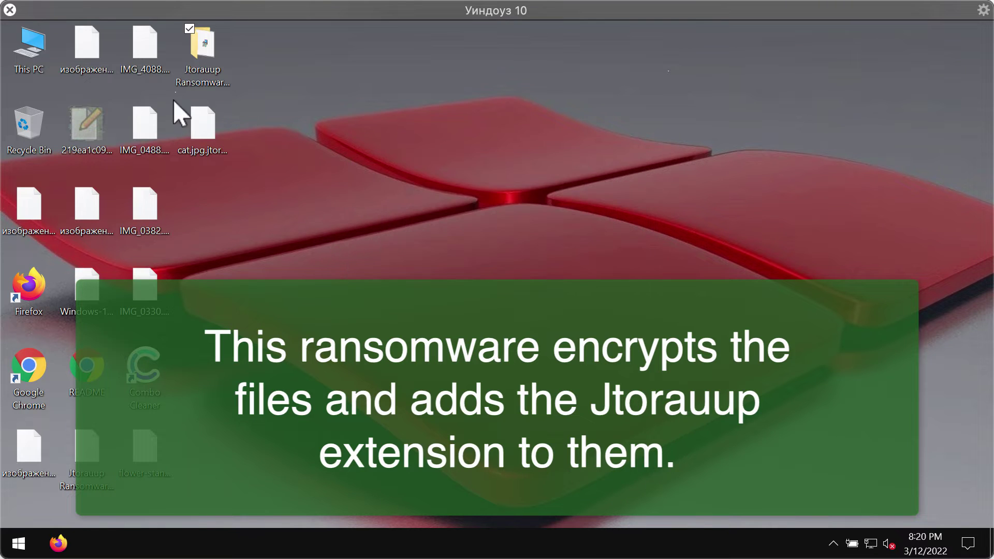
Try to open the desktop files изображение_viber_2021-10-01_21-37-16-221.jpg.jtorauup and IMG_0382.jpg.jtorauup, dismissing each file-type dialog
left_click(92, 61)
left_click(454, 155)
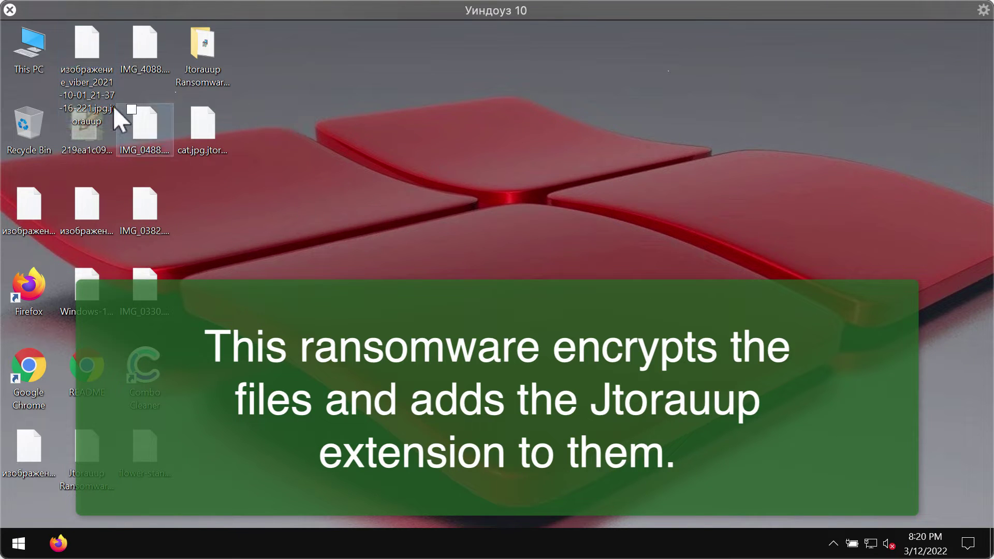
left_click(94, 84)
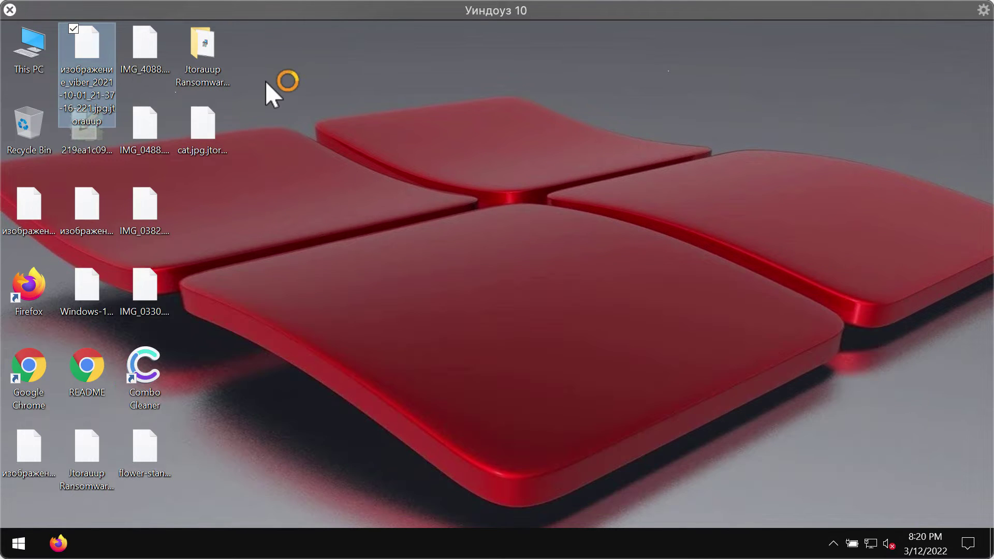
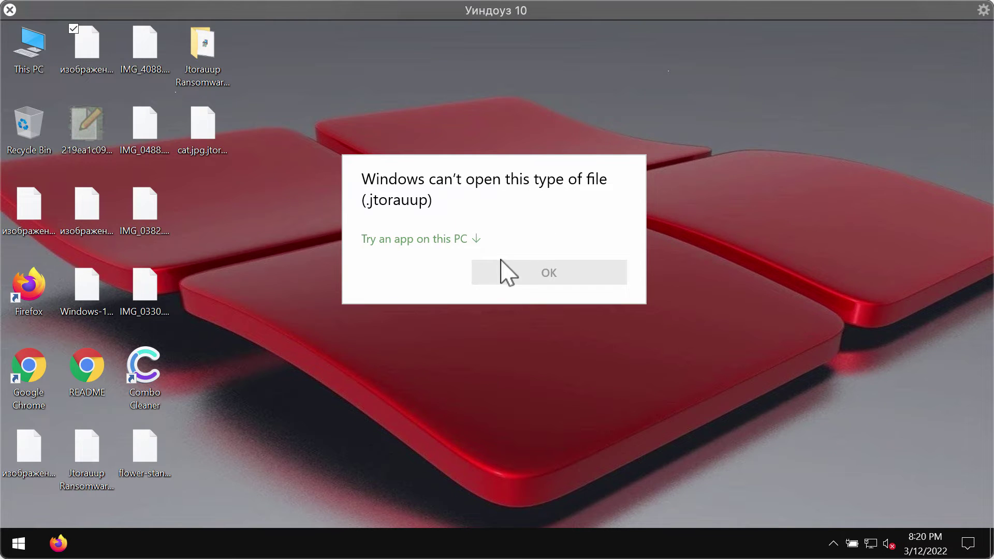
left_click(220, 306)
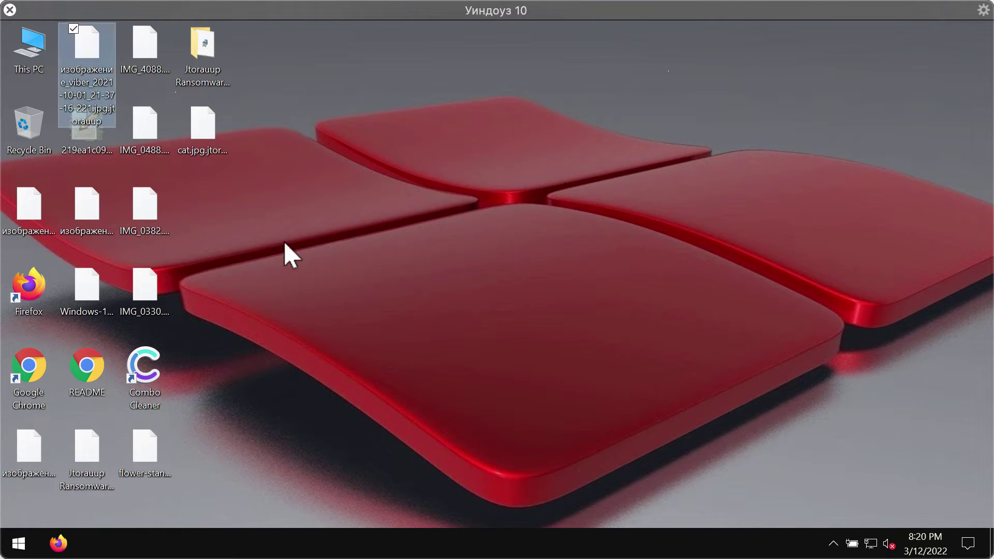
double_click(144, 219)
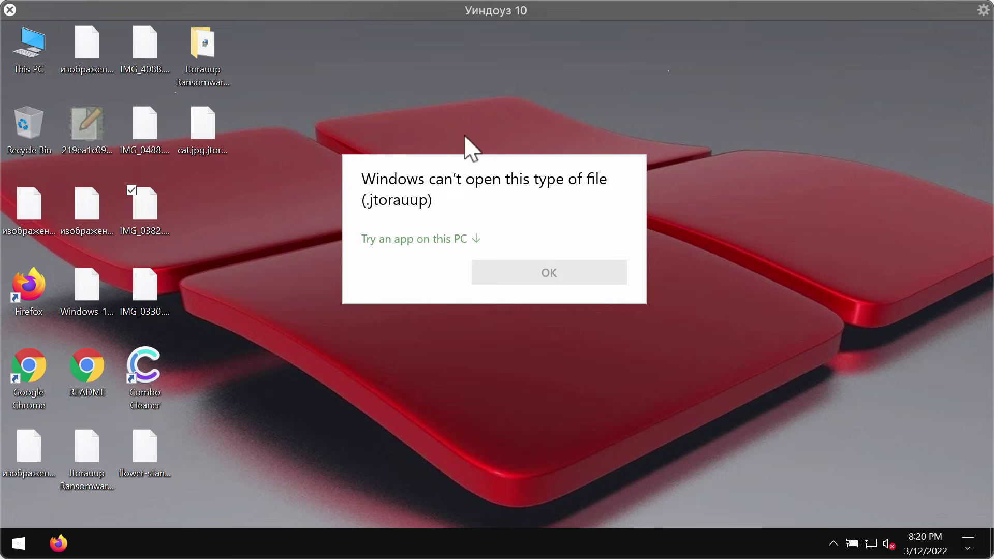
left_click(451, 141)
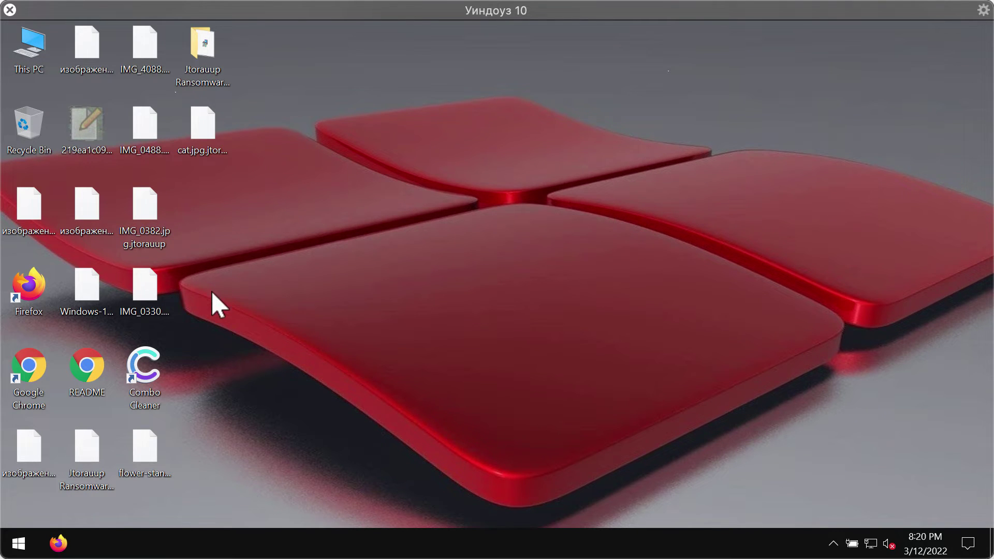
Open the desktop README file in Google Chrome, read through the ransom note and minimize the window
double_click(84, 374)
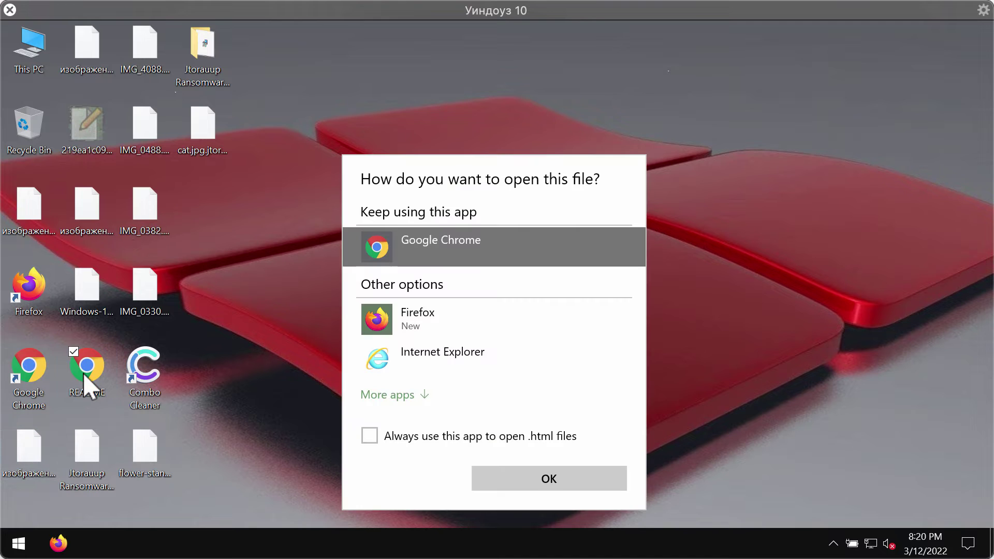
left_click(528, 471)
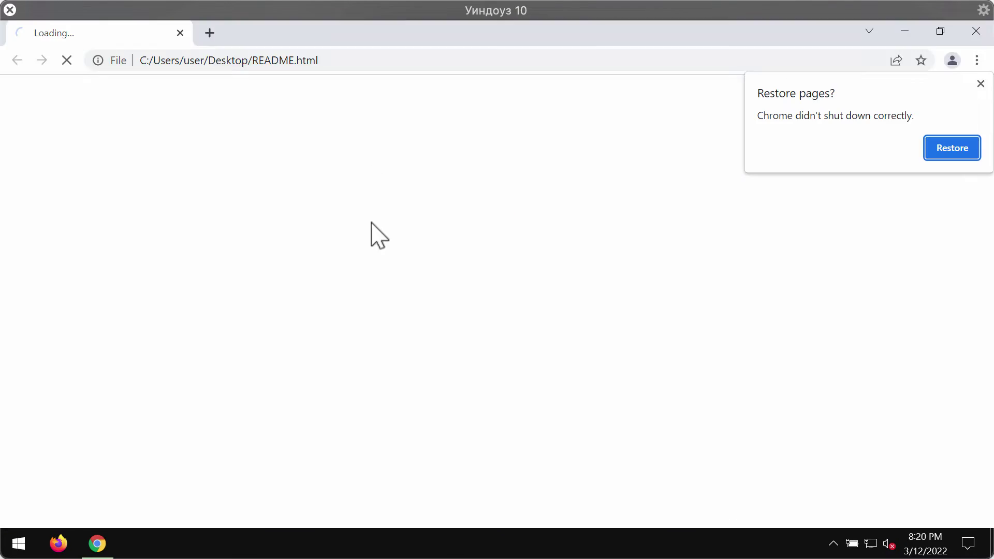
scroll(277, 399, "down", 1)
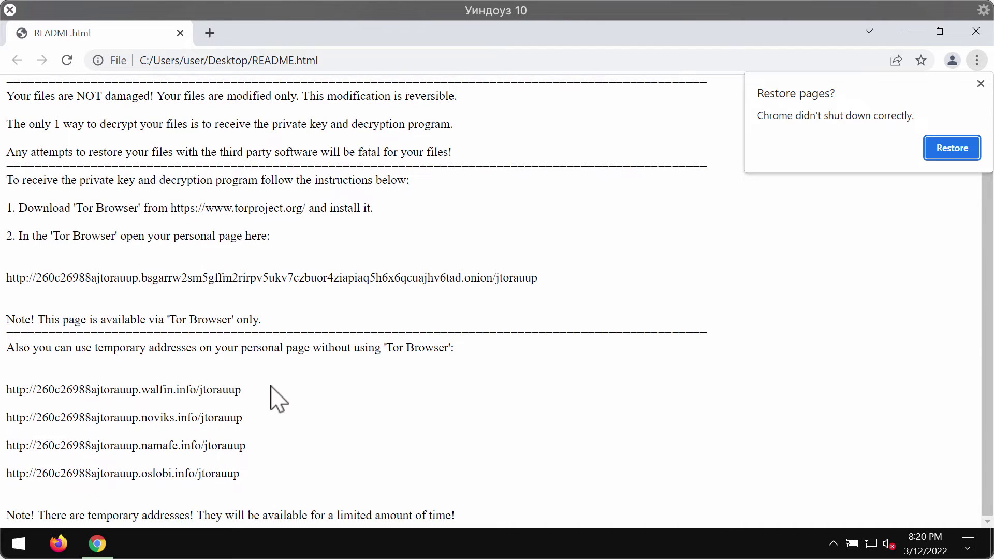
scroll(277, 399, "up", 1)
scroll(277, 398, "down", 1)
scroll(277, 399, "up", 1)
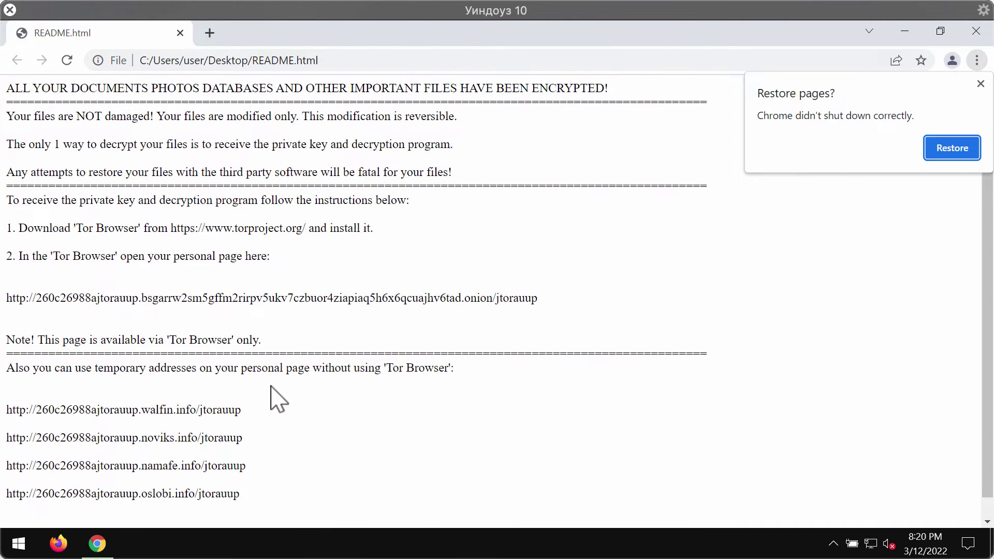
scroll(274, 396, "down", 1)
scroll(272, 395, "up", 1)
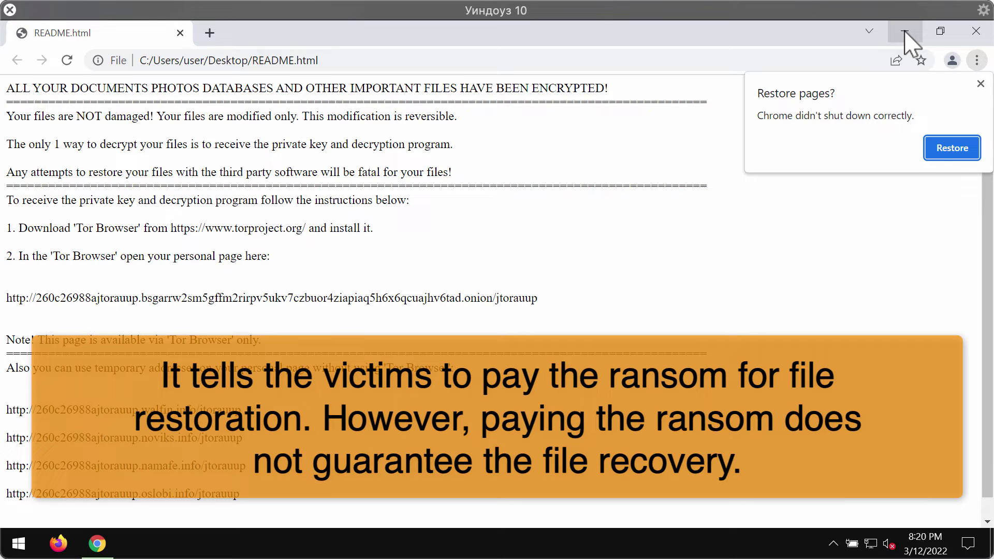
left_click(905, 32)
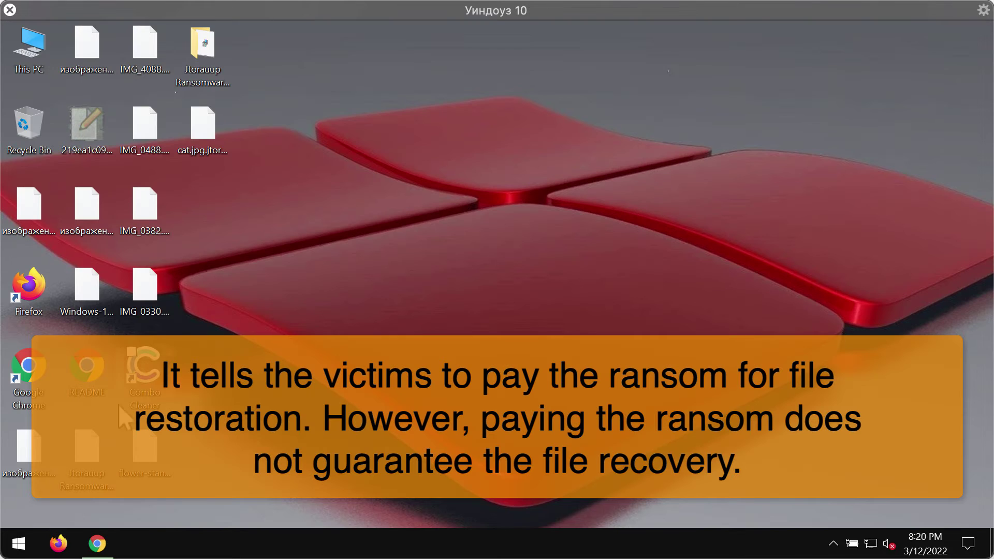
Visit combocleaner.com in a new Google Chrome window, show its full address and download section, and minimize the window
double_click(24, 365)
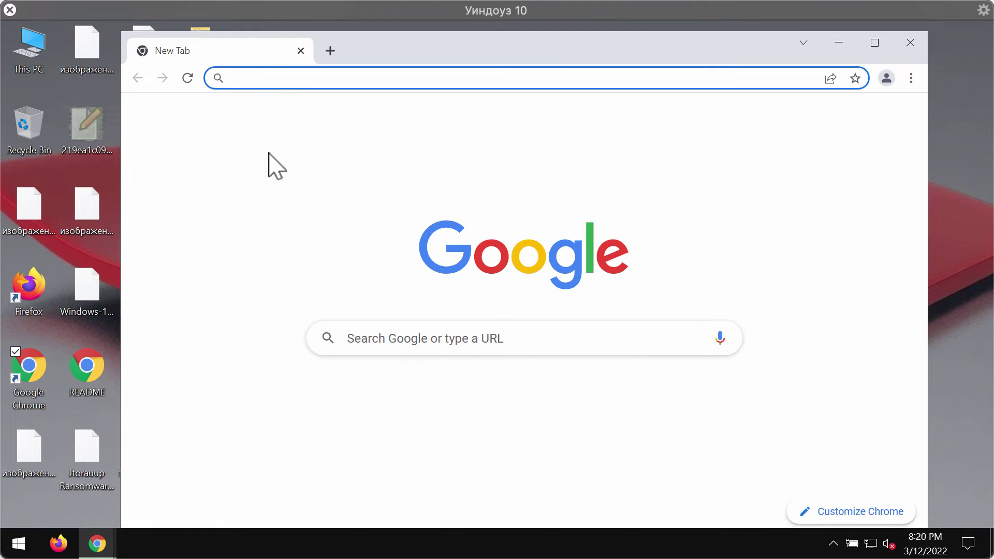
left_click(334, 437)
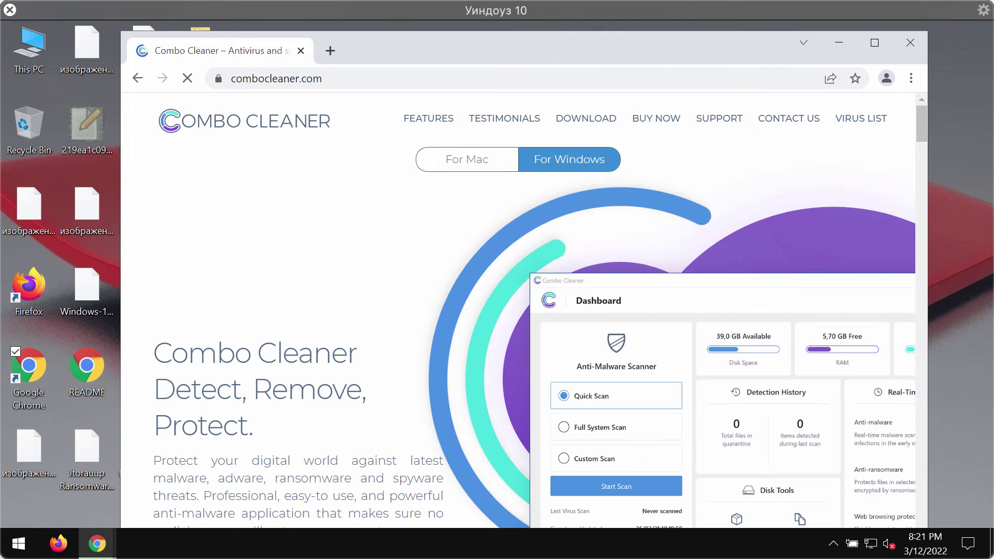
left_click_drag(459, 44, 436, 43)
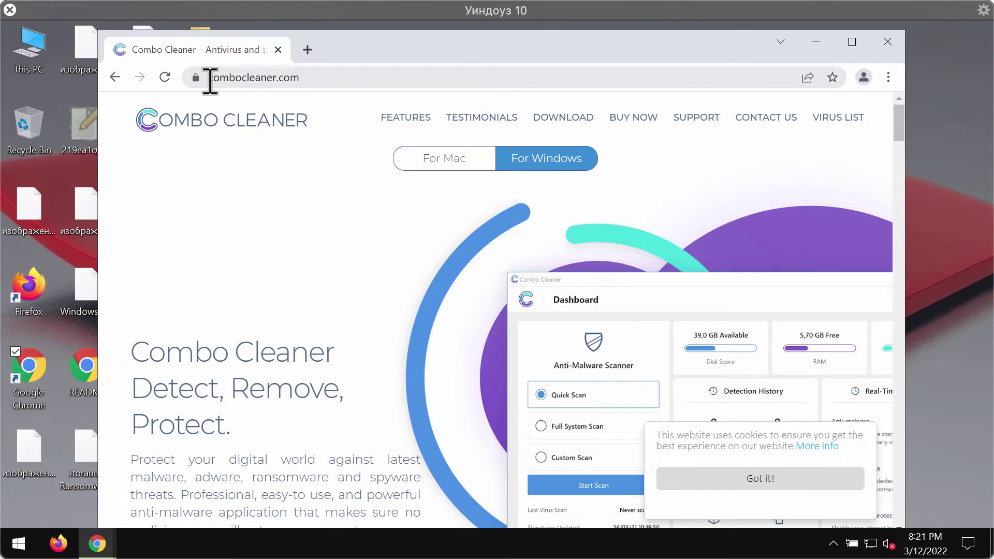
left_click(369, 79)
left_click(369, 79)
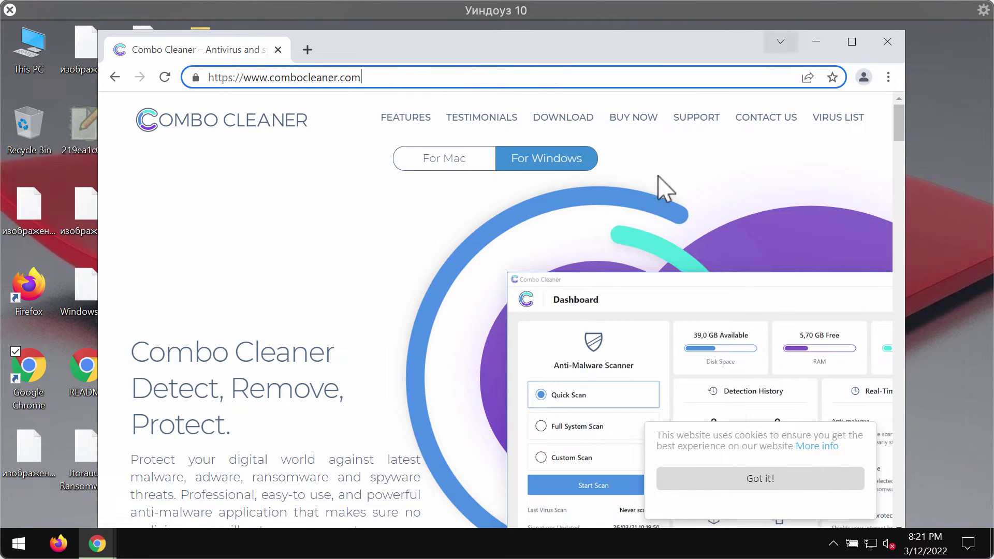
scroll(584, 267, "down", 5)
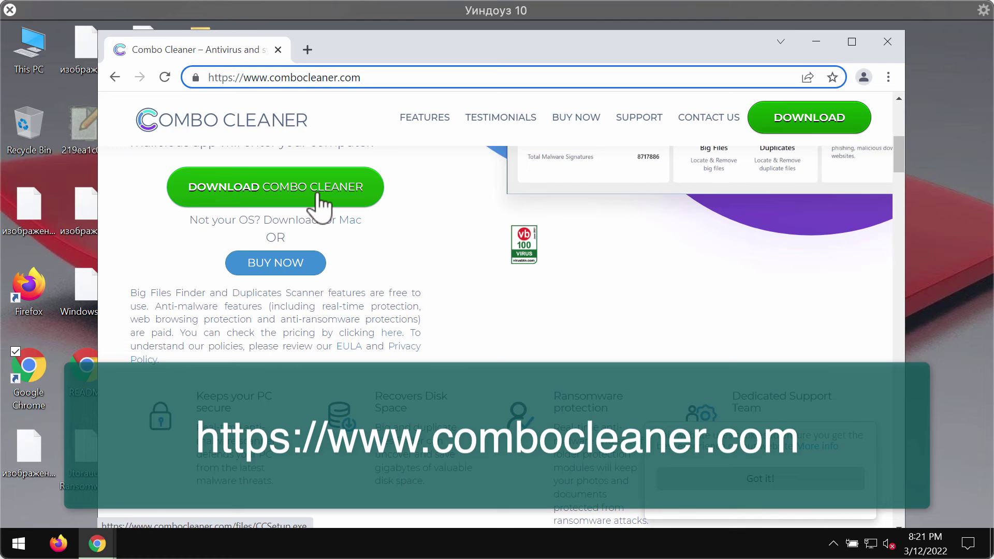
left_click(817, 42)
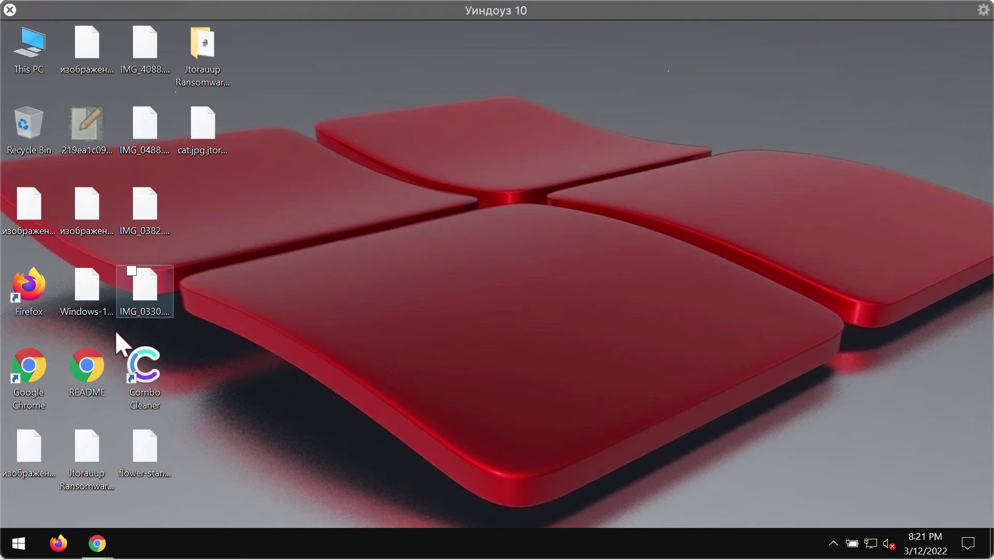
Launch Combo Cleaner from the desktop and start a Quick Scan
double_click(145, 369)
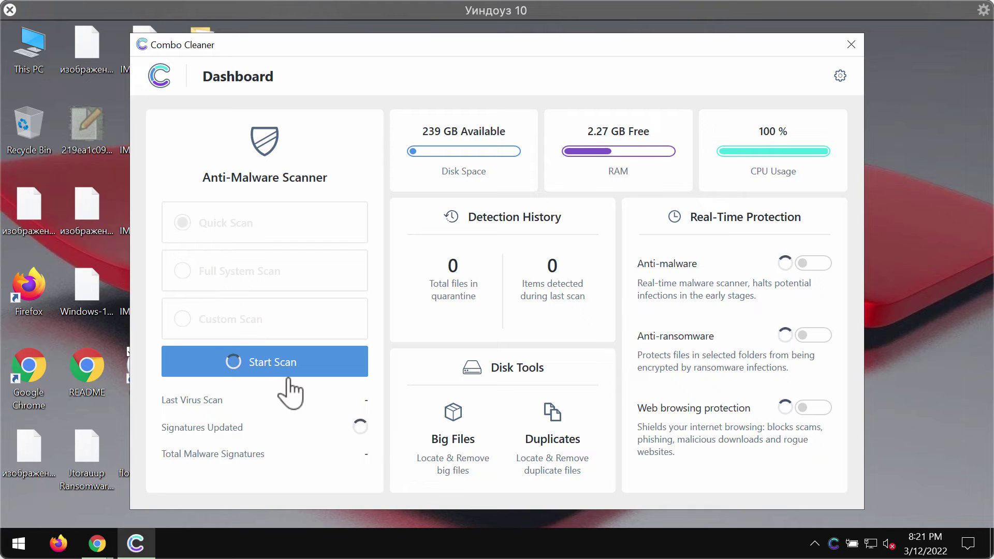
left_click(259, 371)
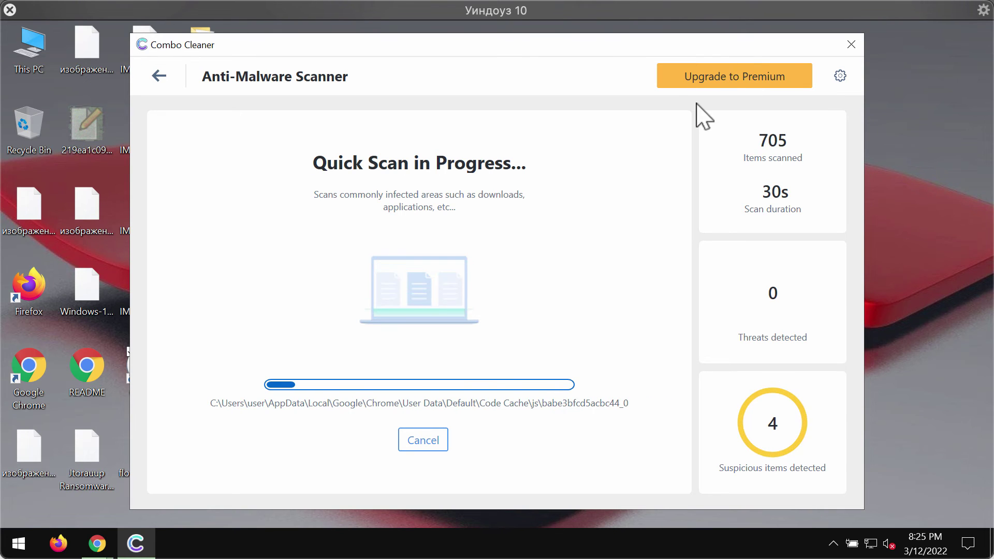
Examine the General and Anti-Ransomware settings of Combo Cleaner and return to the Dashboard
left_click(834, 76)
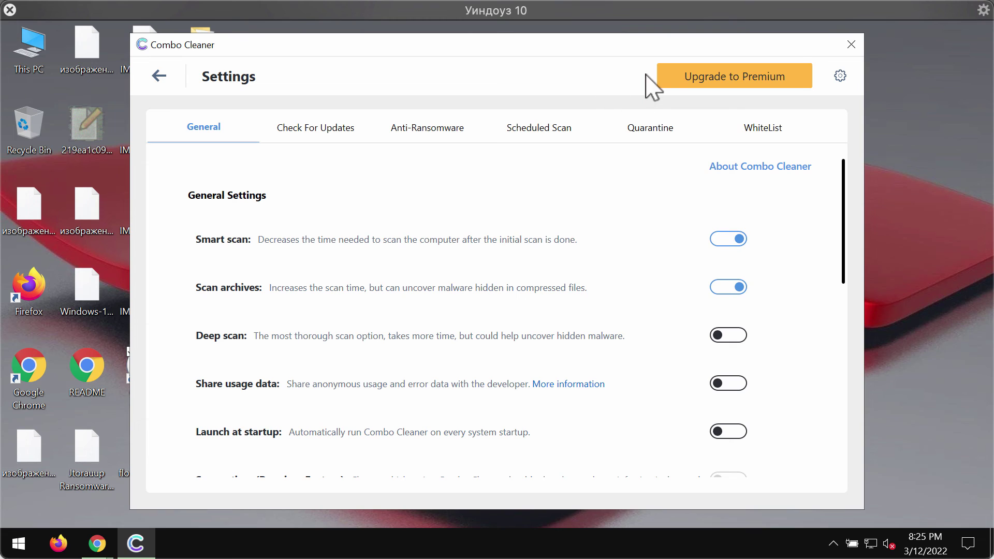
left_click(402, 140)
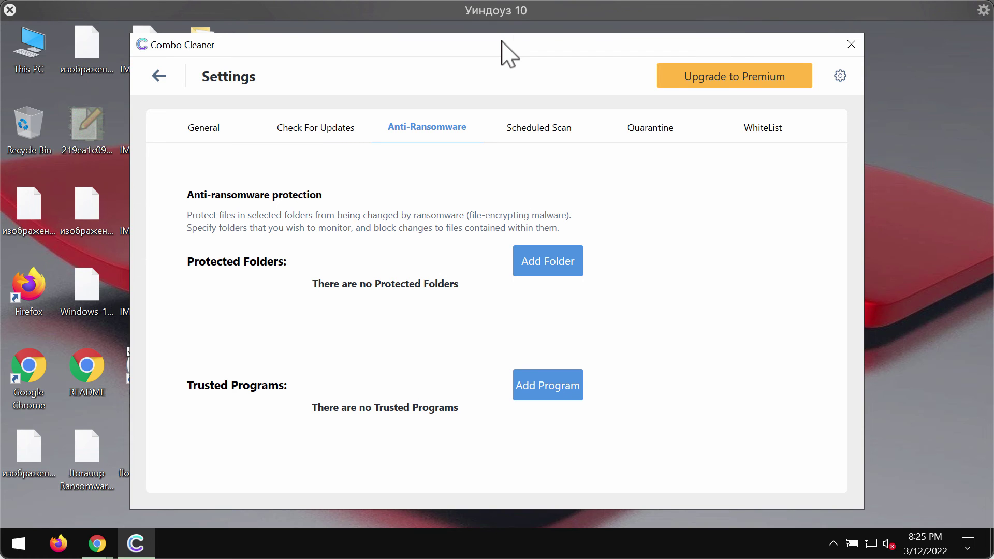
left_click(157, 77)
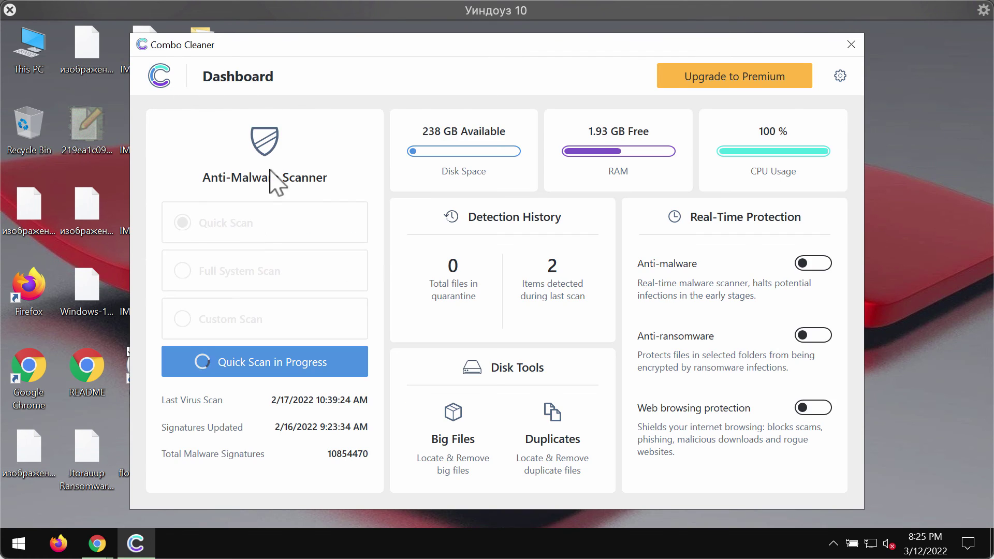
Cancel the running Quick Scan, confirming the cancellation, and open the premium upgrade page from the scan results
left_click(259, 362)
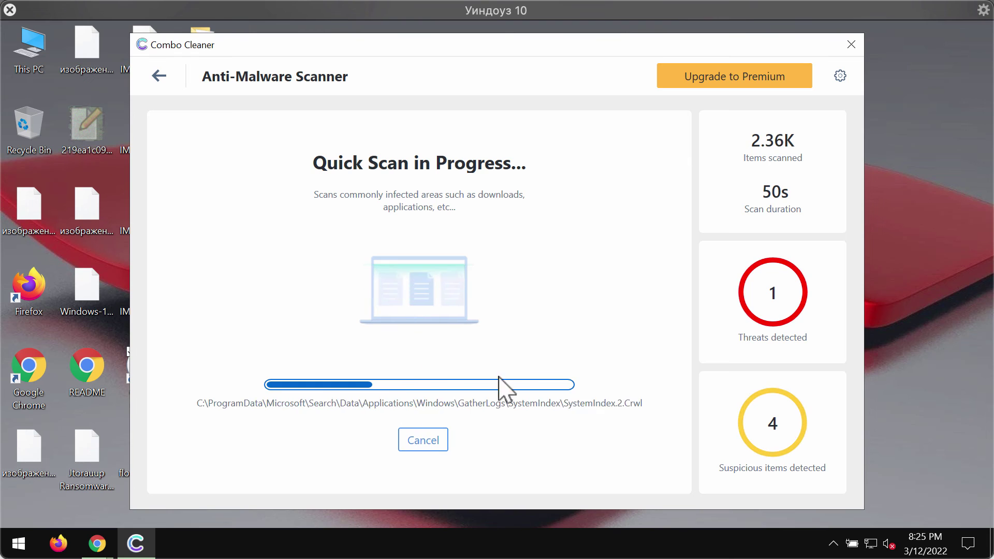
left_click(427, 440)
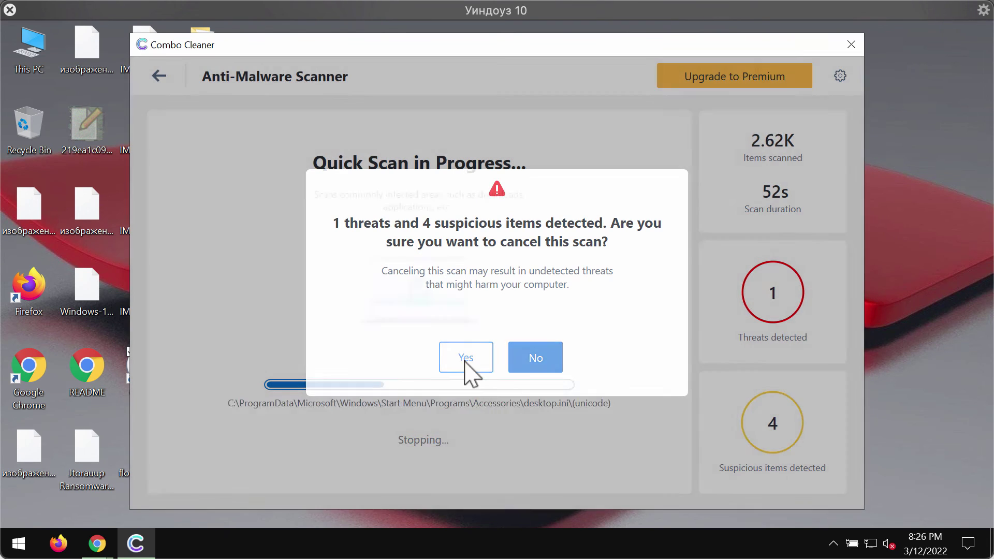
left_click(464, 359)
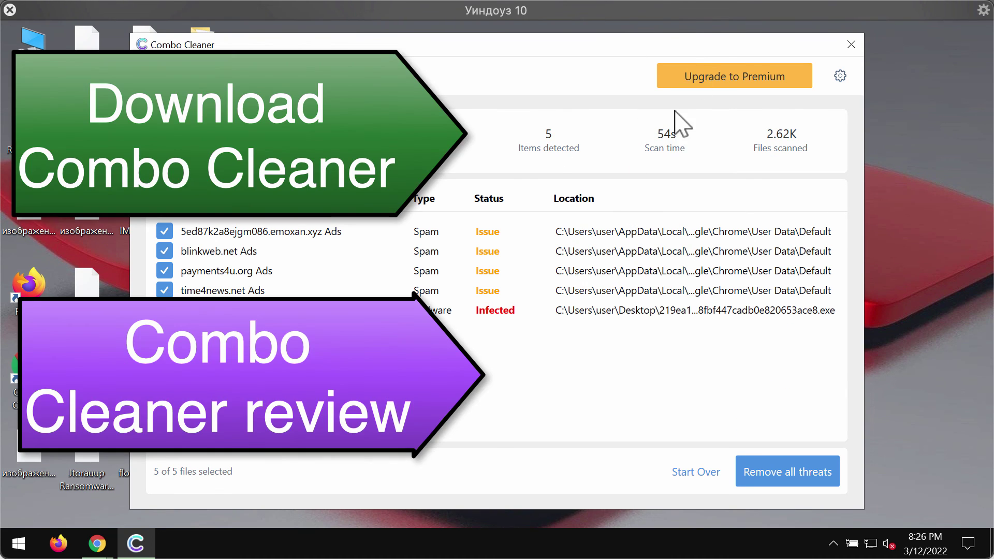
left_click(687, 77)
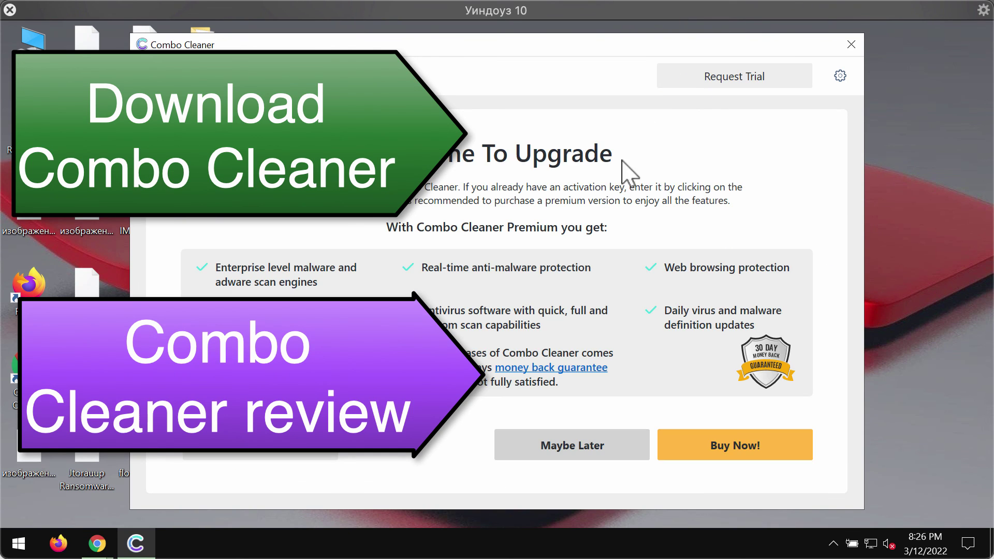